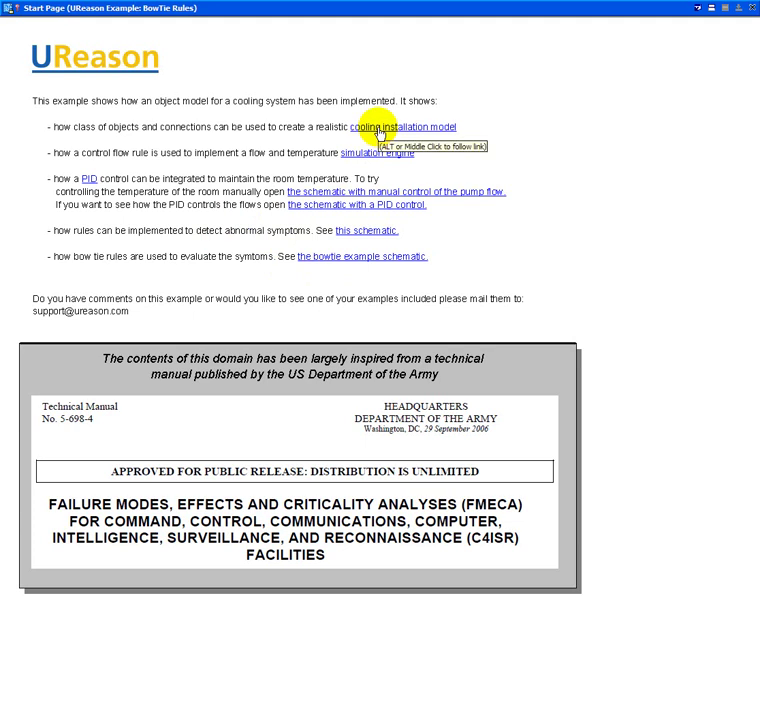
Open the cooling installation model and follow the water circuit from the Air Handling System through the Chilled Water System to the Industrial Cooling Water Supply.
middle_click(380, 131)
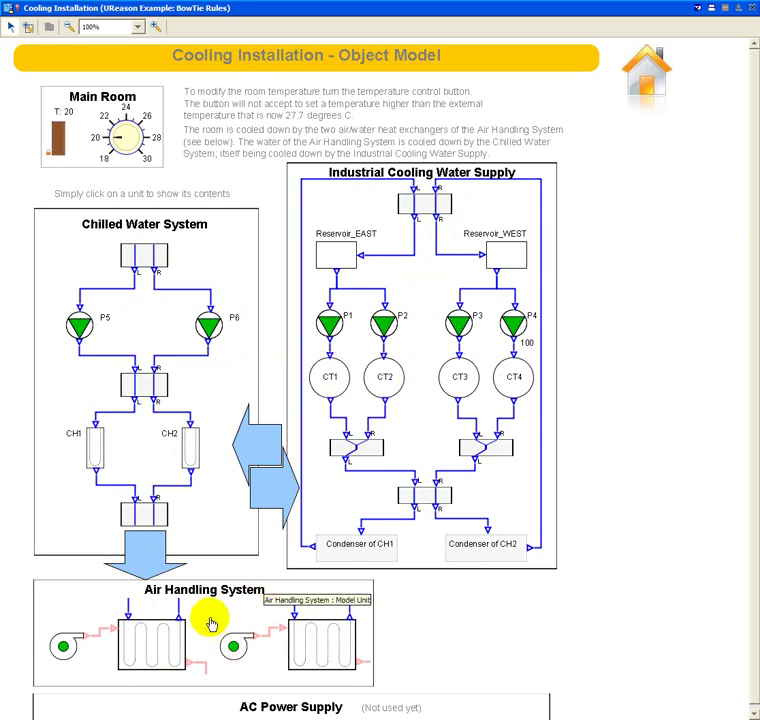
click(210, 622)
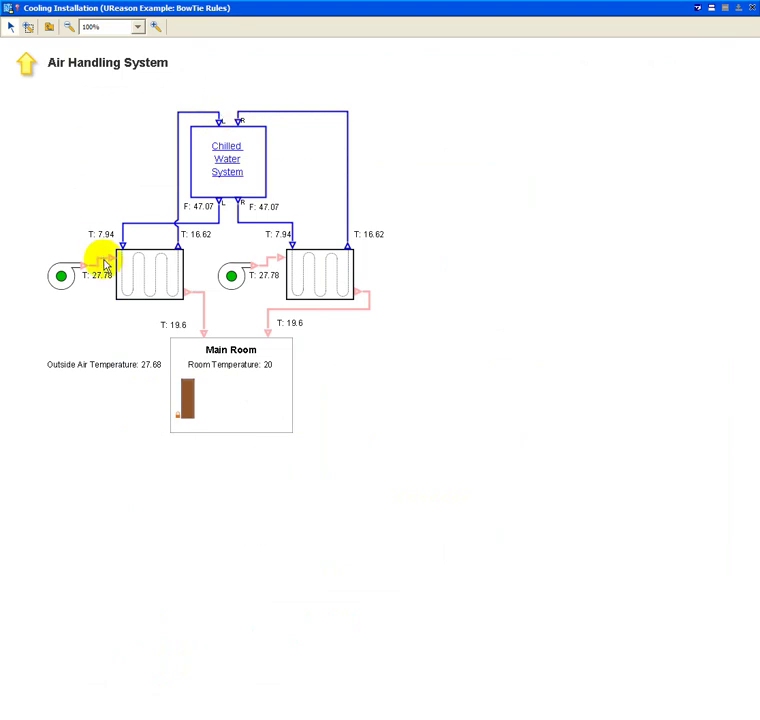
click(70, 278)
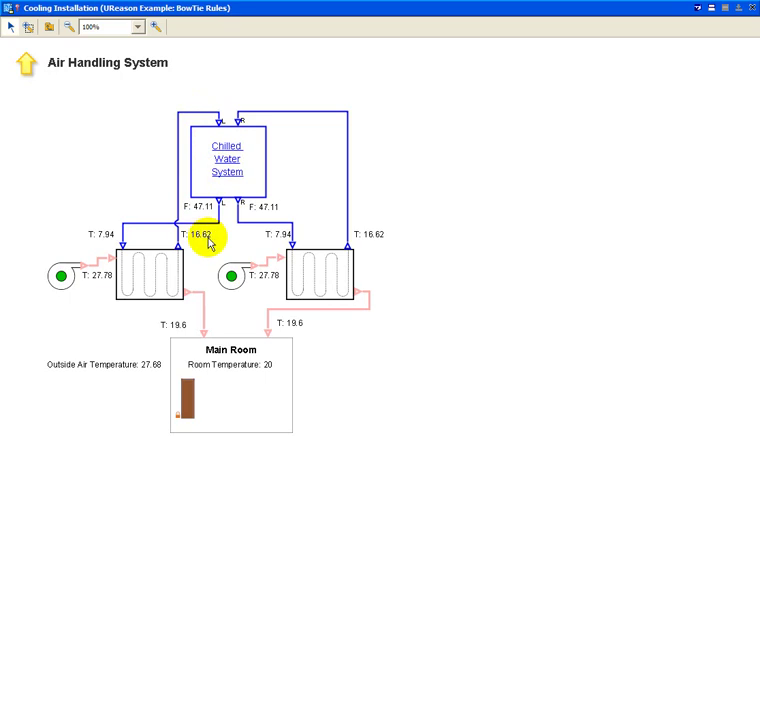
middle_click(226, 165)
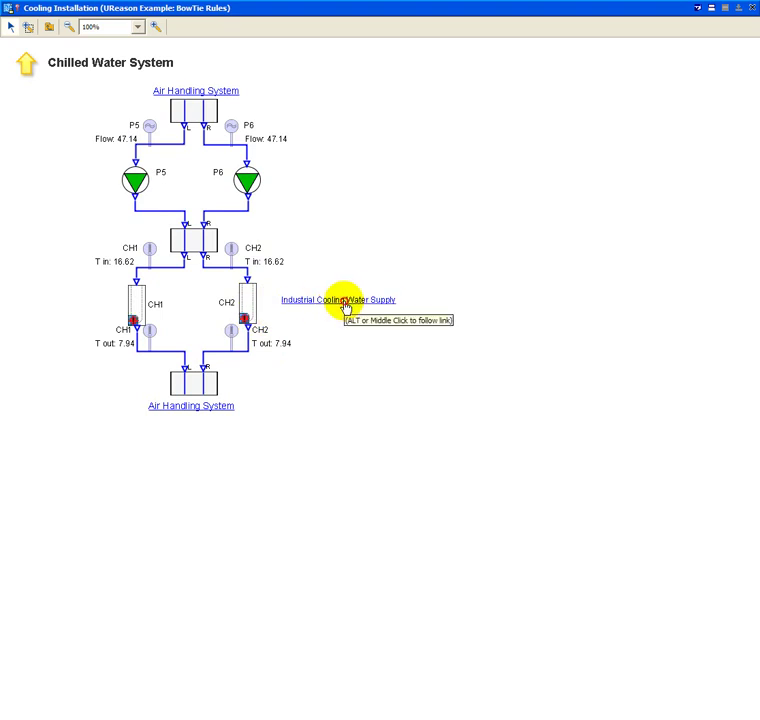
middle_click(344, 303)
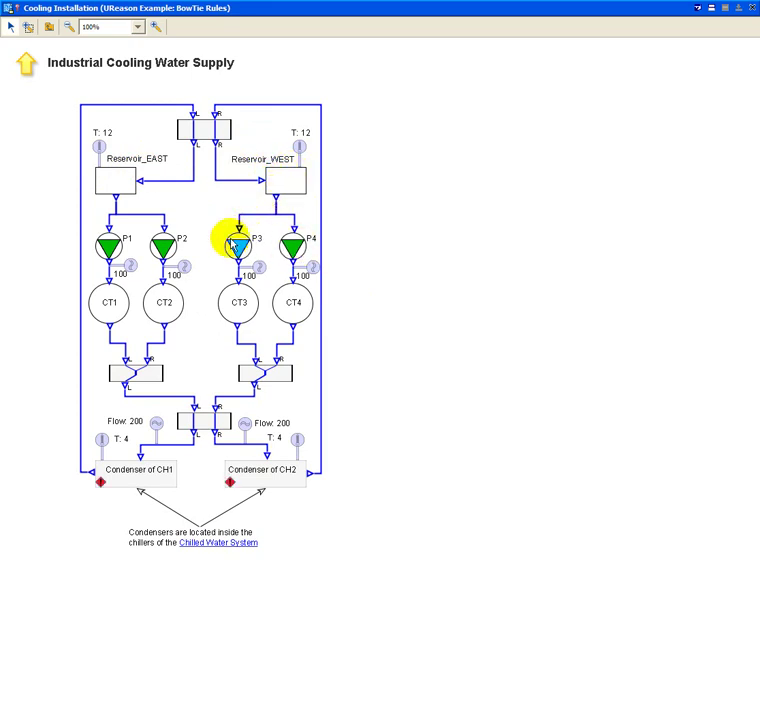
click(294, 247)
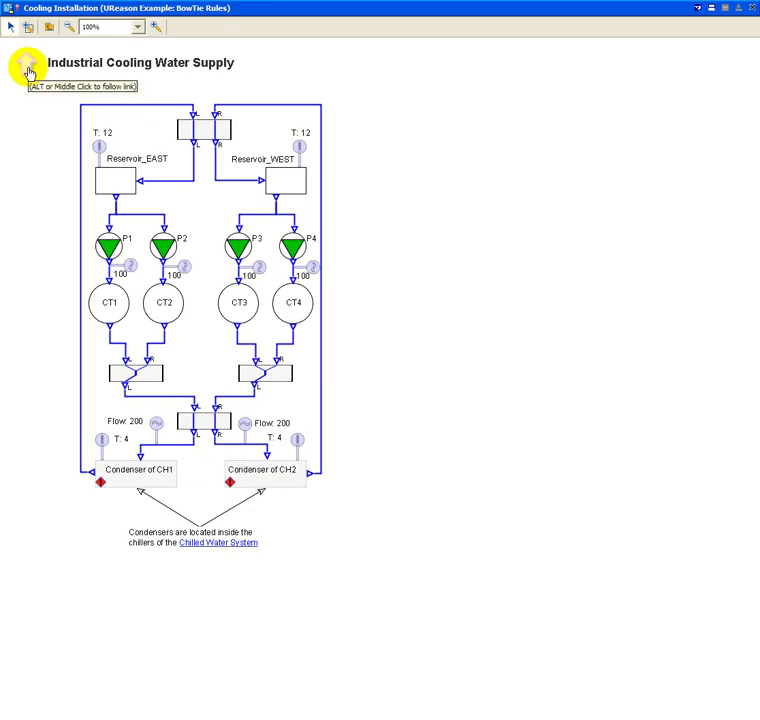
Trace the circuit back through the Chilled Water System and Air Handling System, then return via the object model overview to the start page.
middle_click(204, 543)
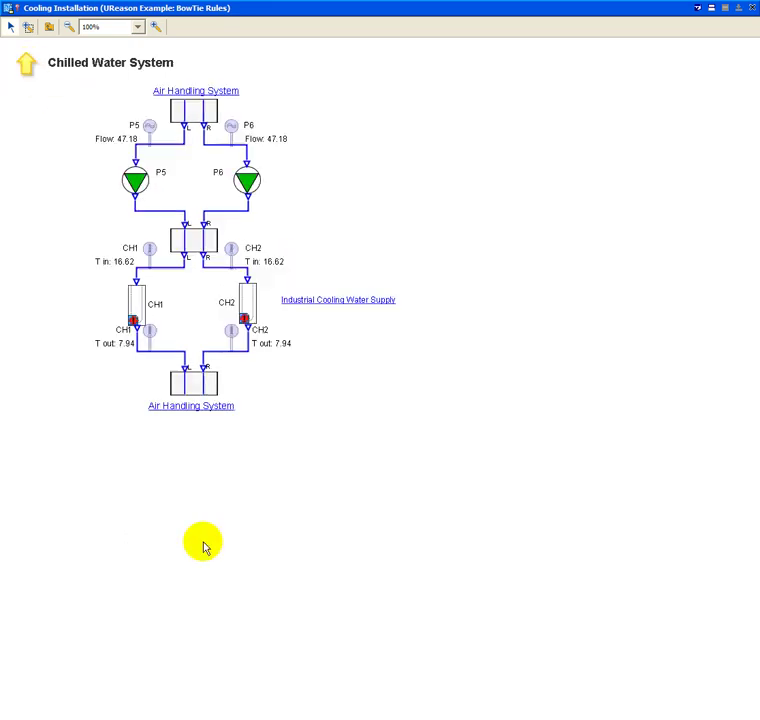
middle_click(193, 406)
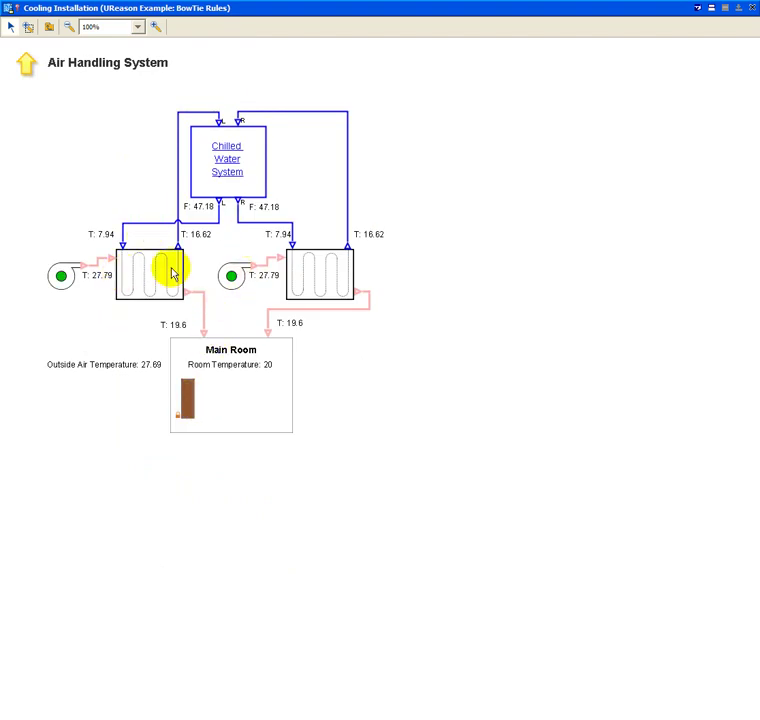
click(230, 173)
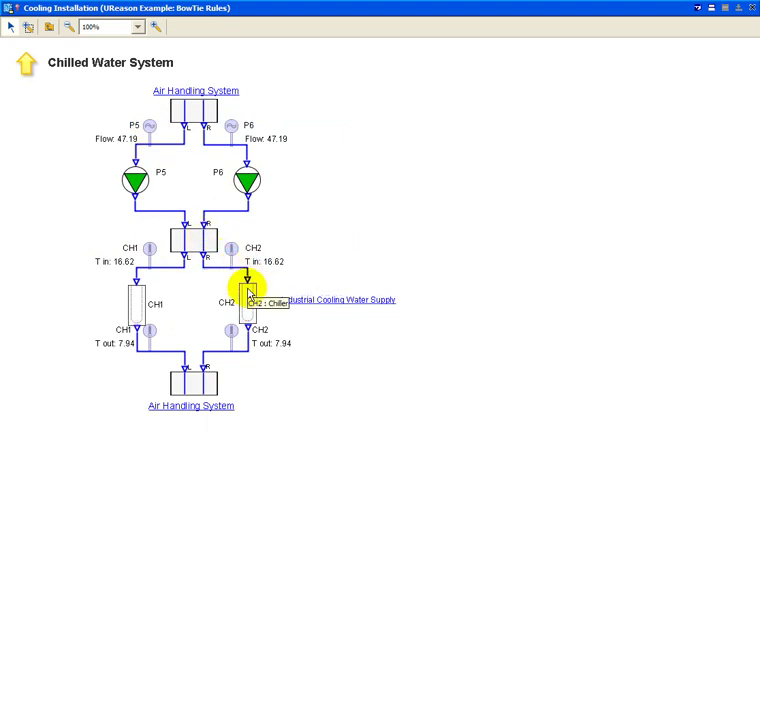
click(28, 73)
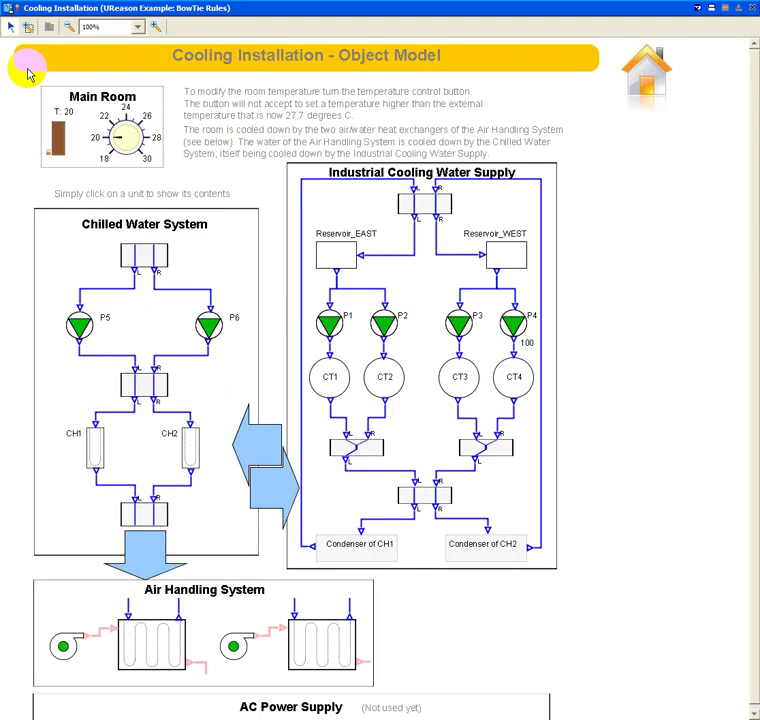
click(651, 85)
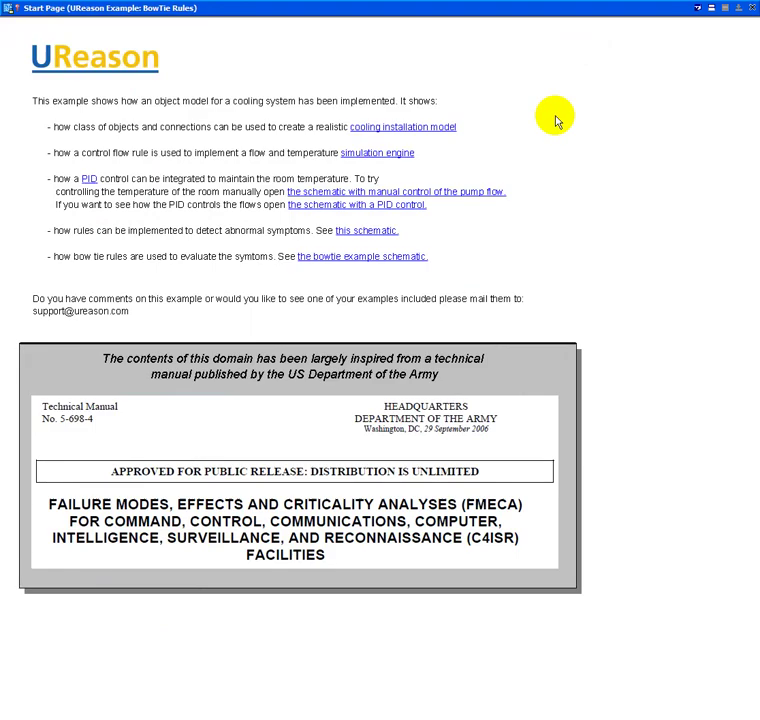
Open the simulation engine rule, inspect the logic inside its Simulate block, and return to the start page.
middle_click(395, 155)
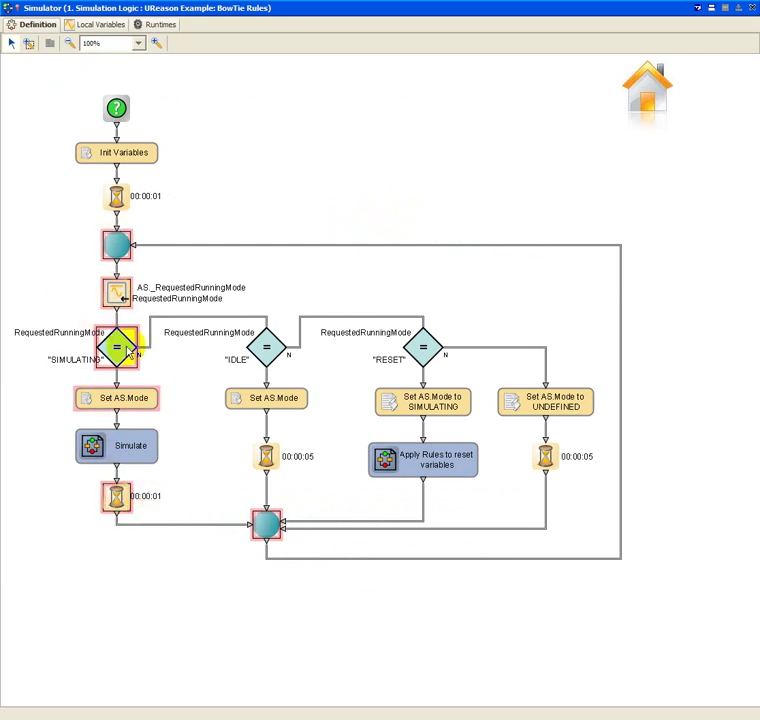
double_click(140, 455)
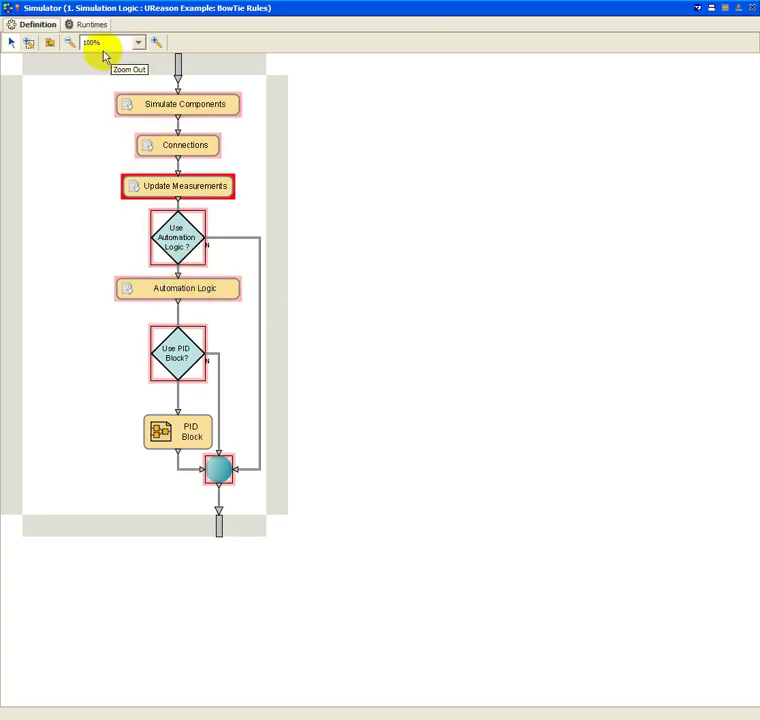
click(51, 43)
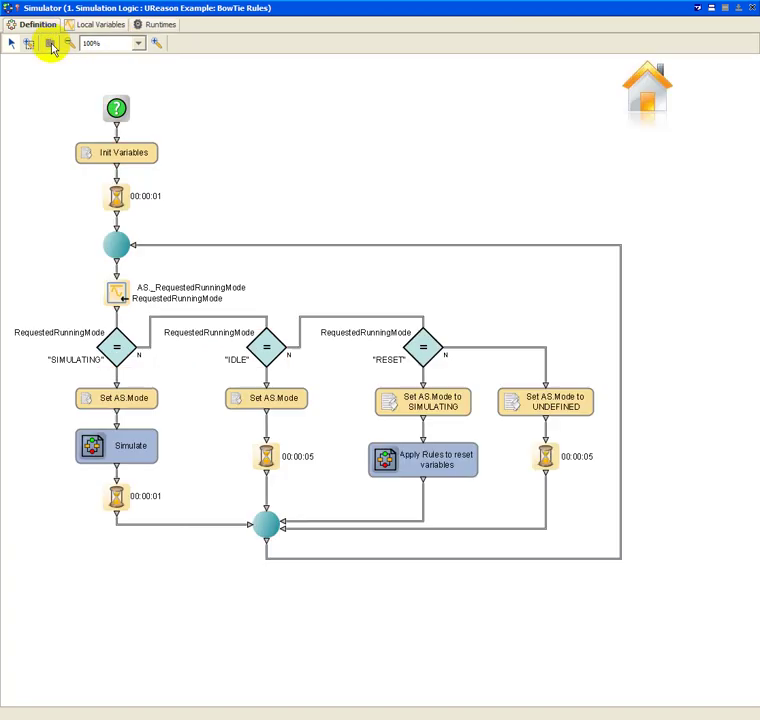
middle_click(652, 104)
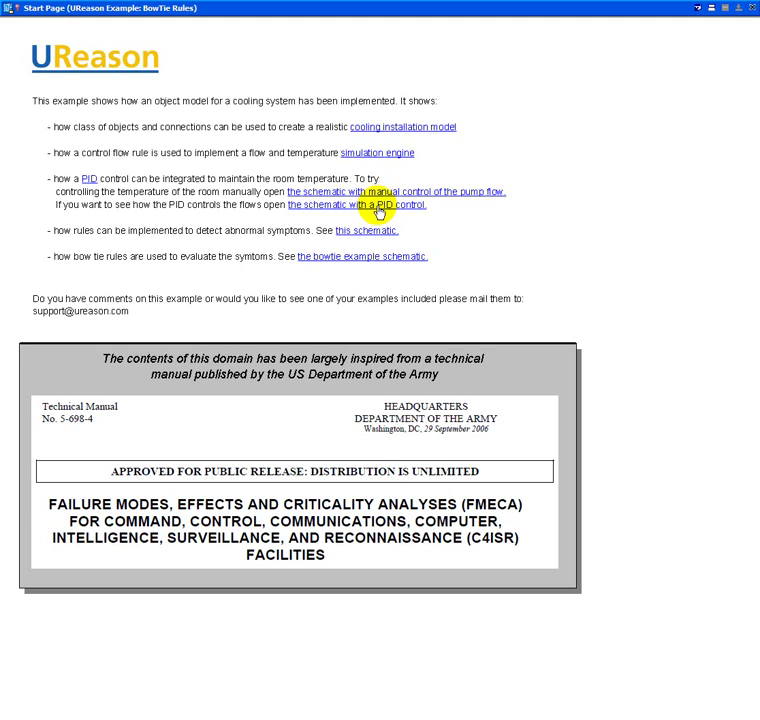
Open the schematic with PID control and lower the Main Room temperature setpoint to about 19 degrees.
middle_click(379, 209)
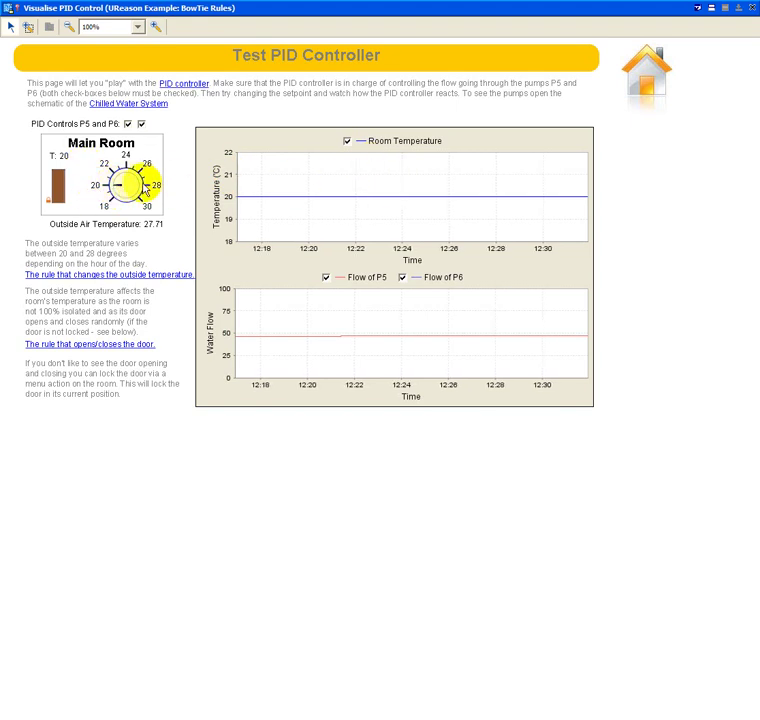
click(115, 192)
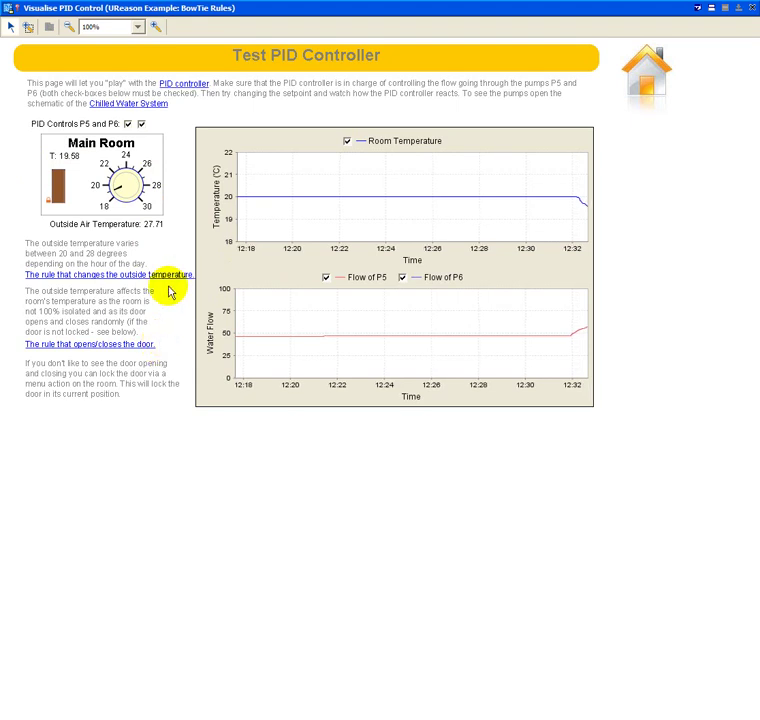
alt+click(190, 86)
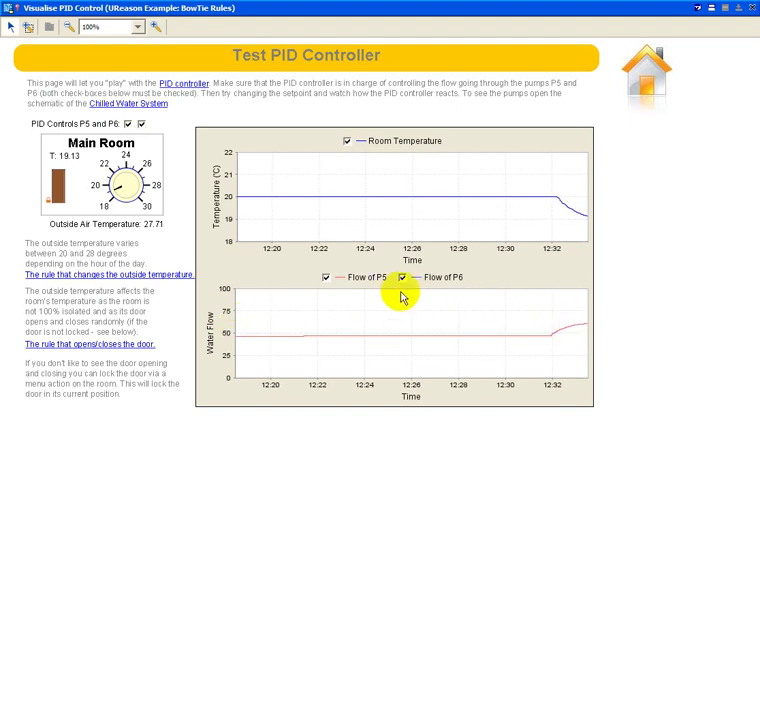
Unlock the Main Room's door and return to the start page.
right_click(57, 195)
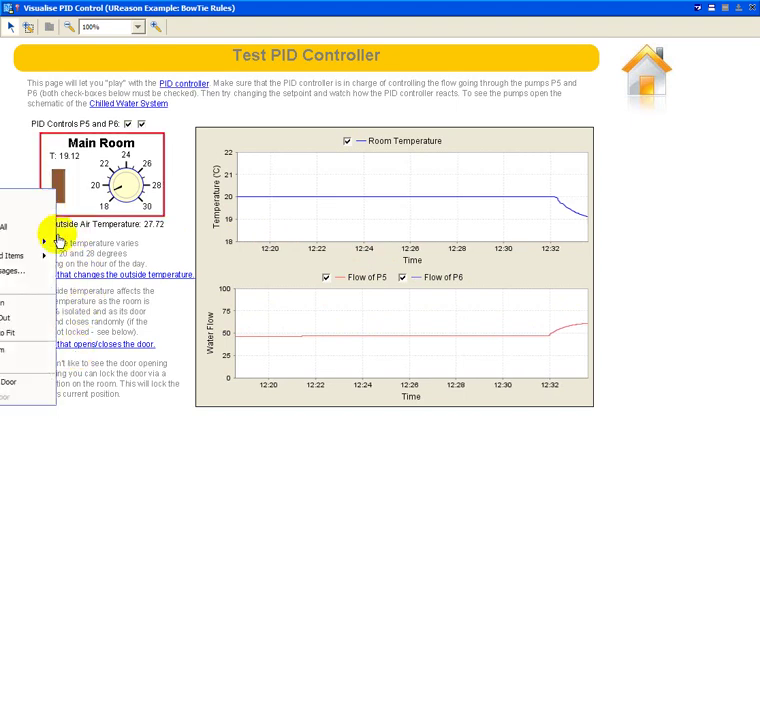
click(35, 383)
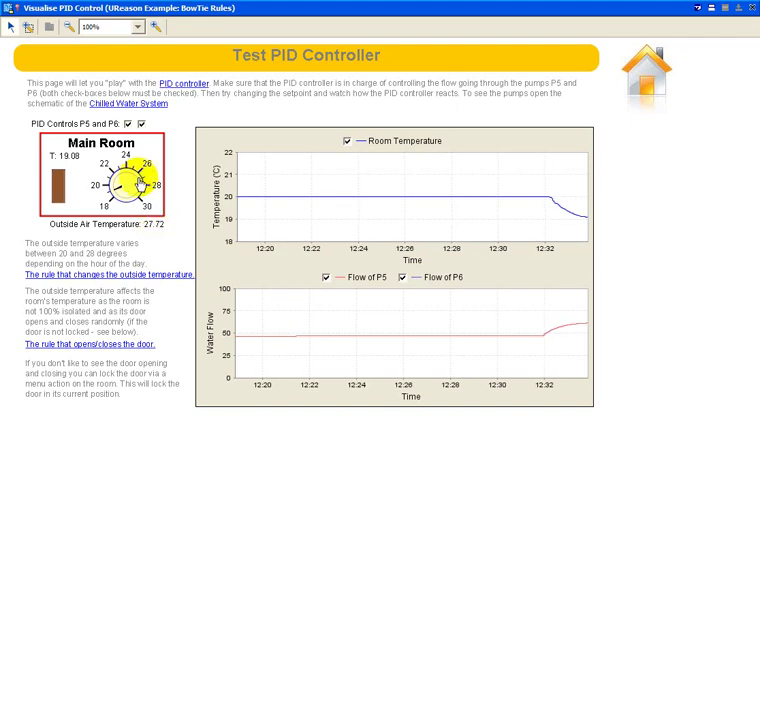
drag(141, 183, 109, 195)
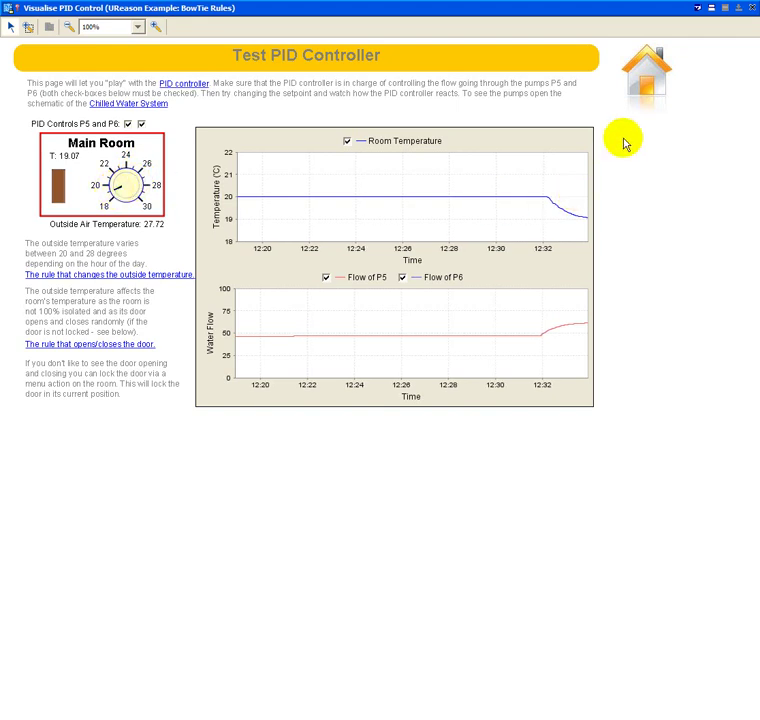
click(656, 79)
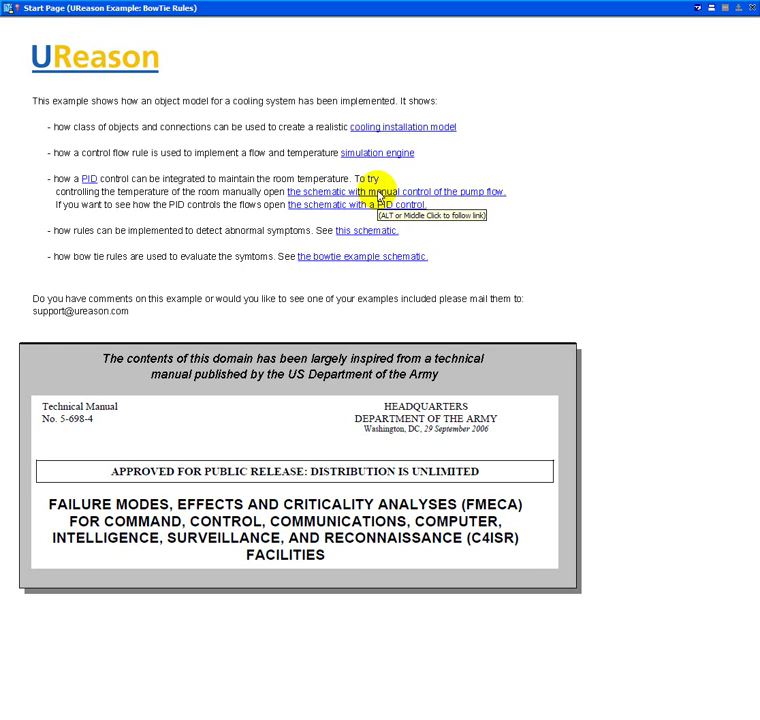
In the manual pump flow schematic, take P5 and P6 off automation and set their manual flows to 54 and 52.
middle_click(377, 190)
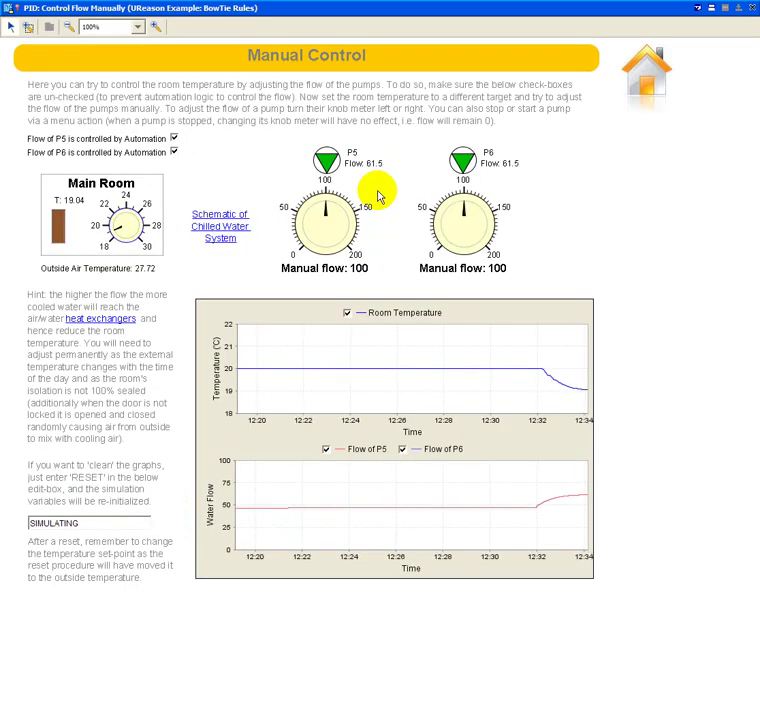
click(174, 140)
click(175, 152)
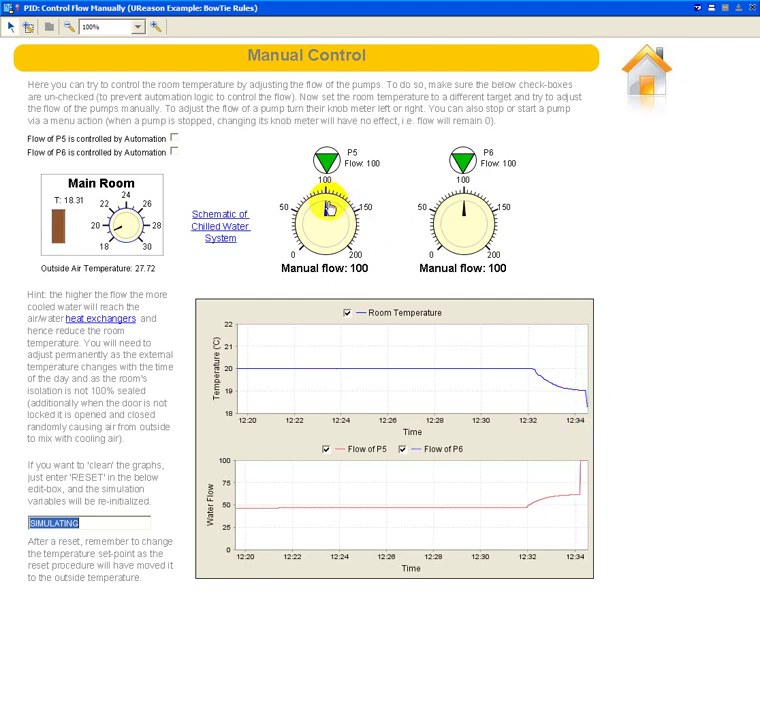
drag(327, 210, 300, 215)
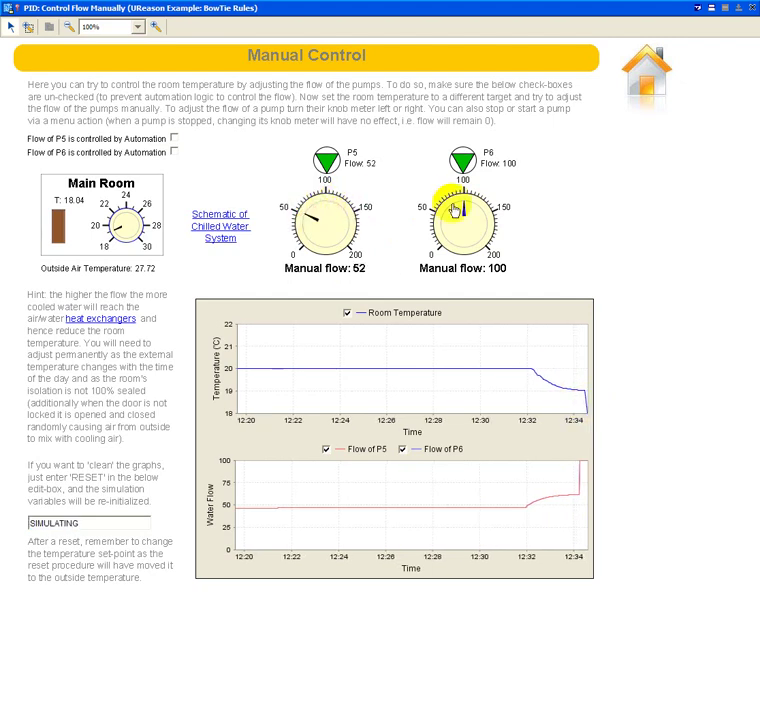
drag(463, 210, 439, 225)
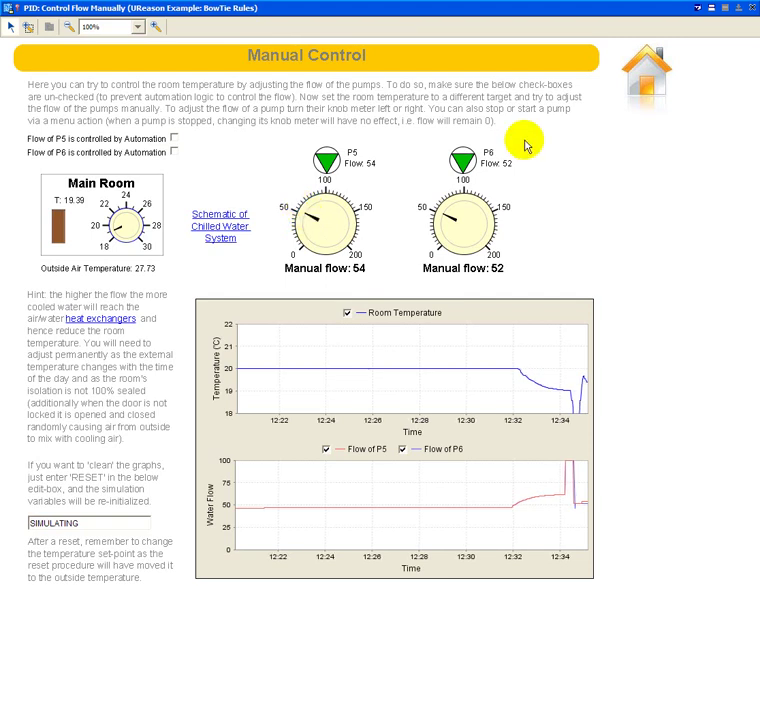
Put the flows of P5 and P6 back under automation control and return to the start page.
click(175, 139)
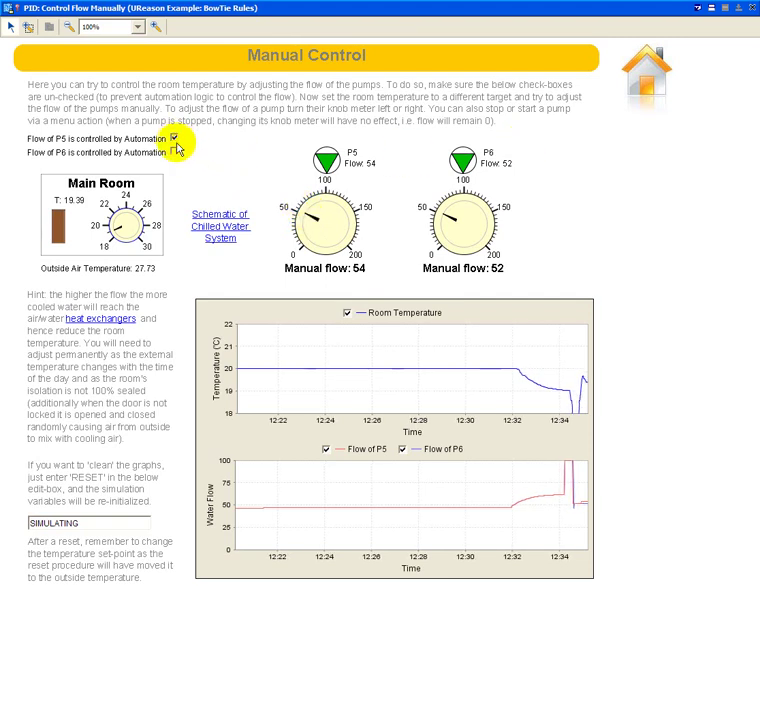
click(175, 153)
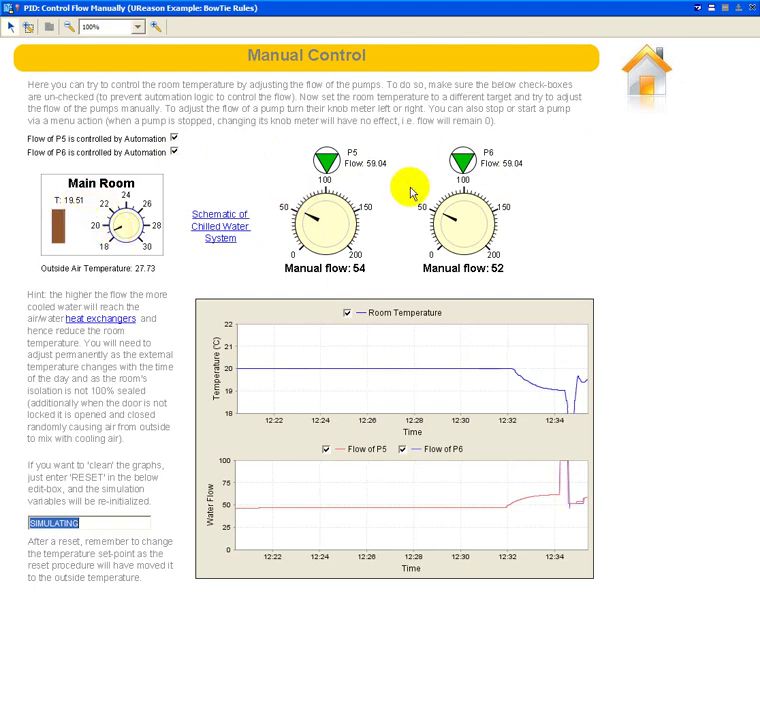
click(648, 82)
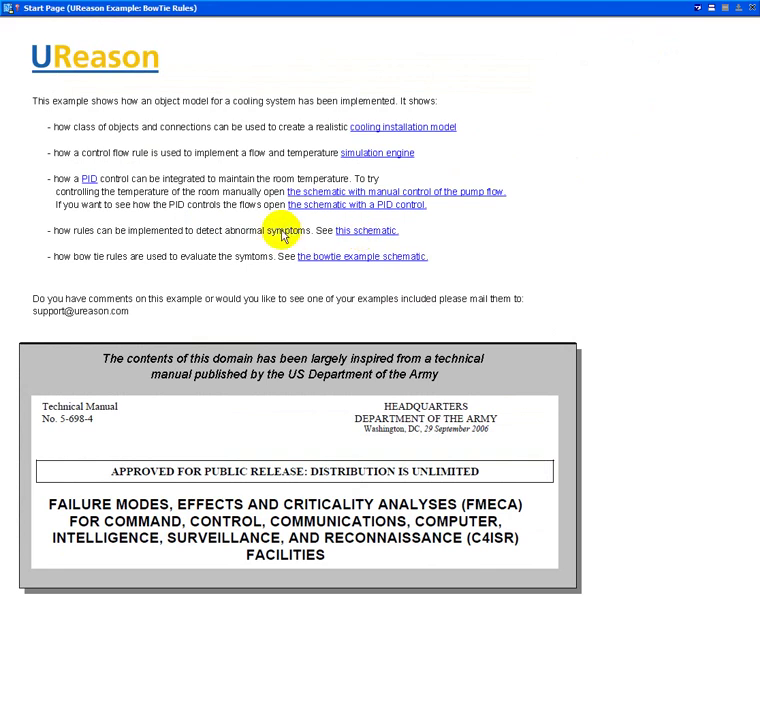
In the schematic for detecting abnormal symptoms, set pump P6's manual flow to 33 with PID control off, and return to the start page.
middle_click(369, 234)
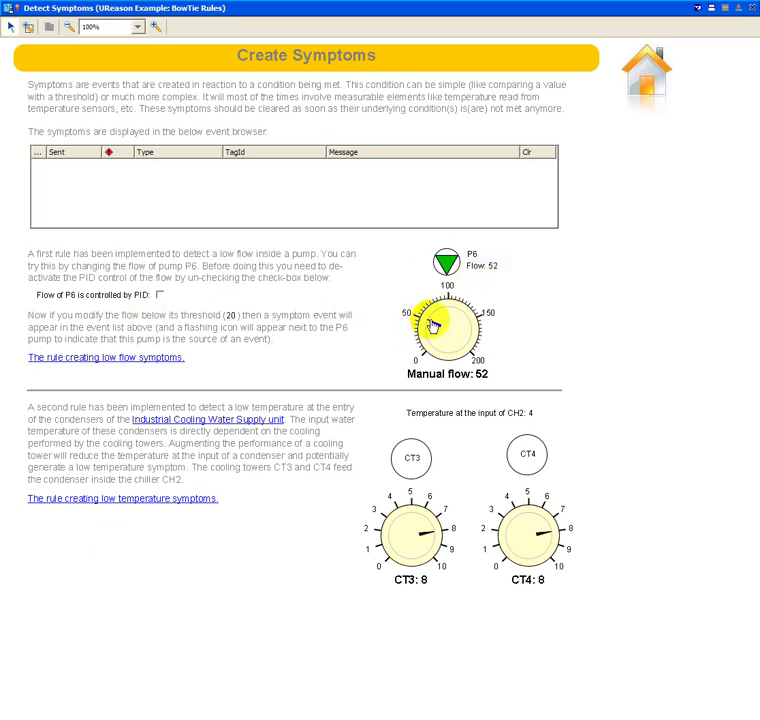
drag(432, 322, 433, 329)
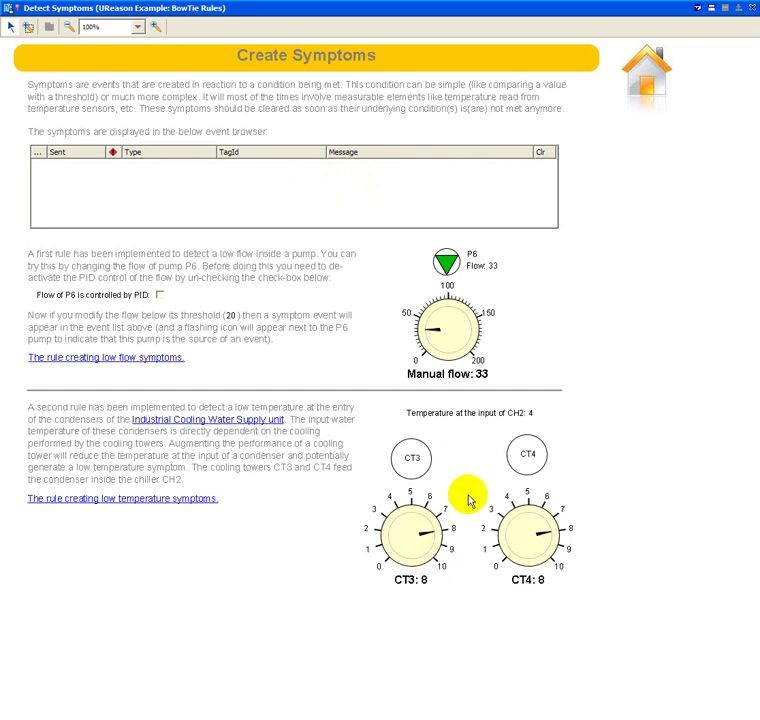
click(647, 88)
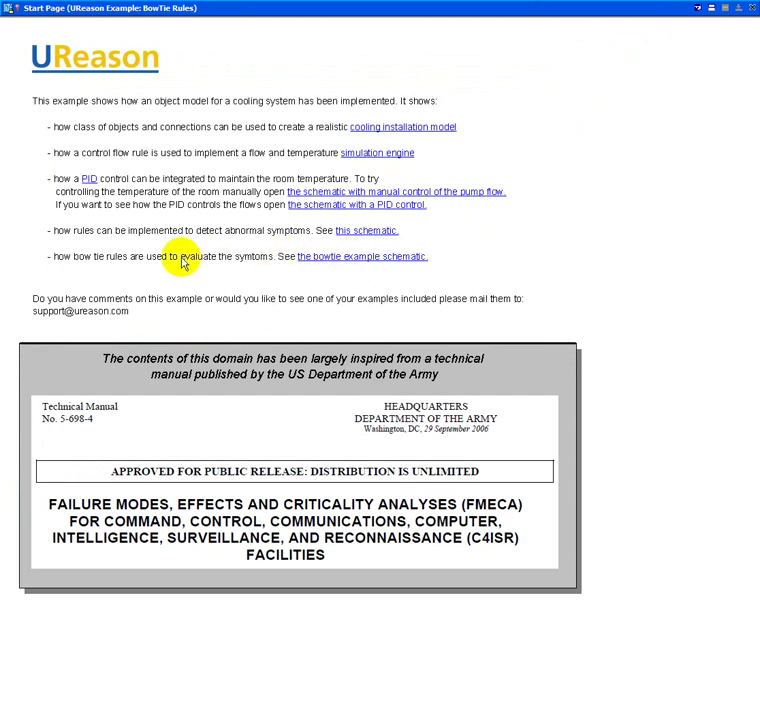
Open the bowtie example schematic, enlarge the Industrial Cool Water Outside Specs diagram pane, and examine the failure modes and effects table below the diagram.
middle_click(339, 260)
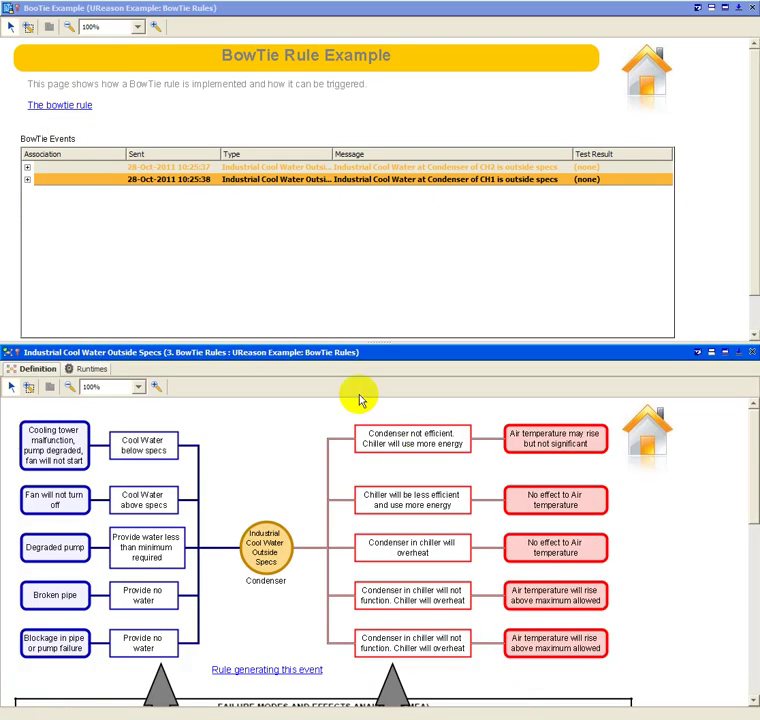
drag(356, 340, 356, 226)
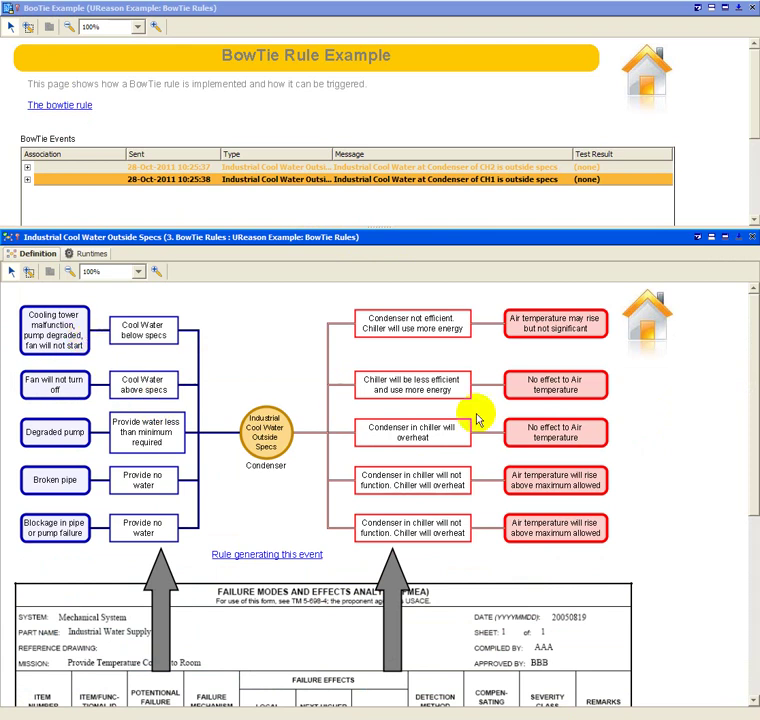
click(752, 518)
drag(752, 518, 751, 641)
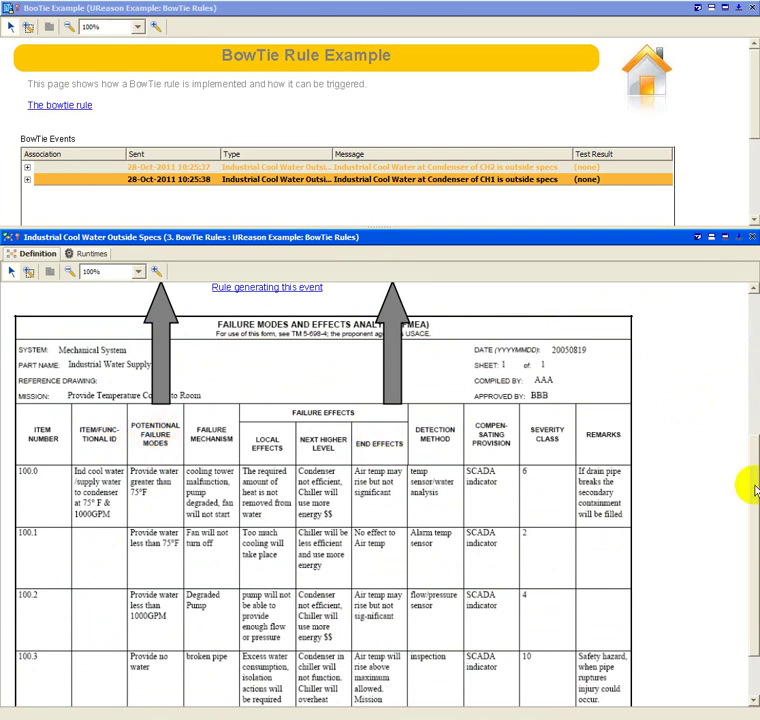
Enlarge the BowTie Example pane above the diagram and expand the CH1 condenser event into its possible causes and consequences.
drag(746, 458, 741, 336)
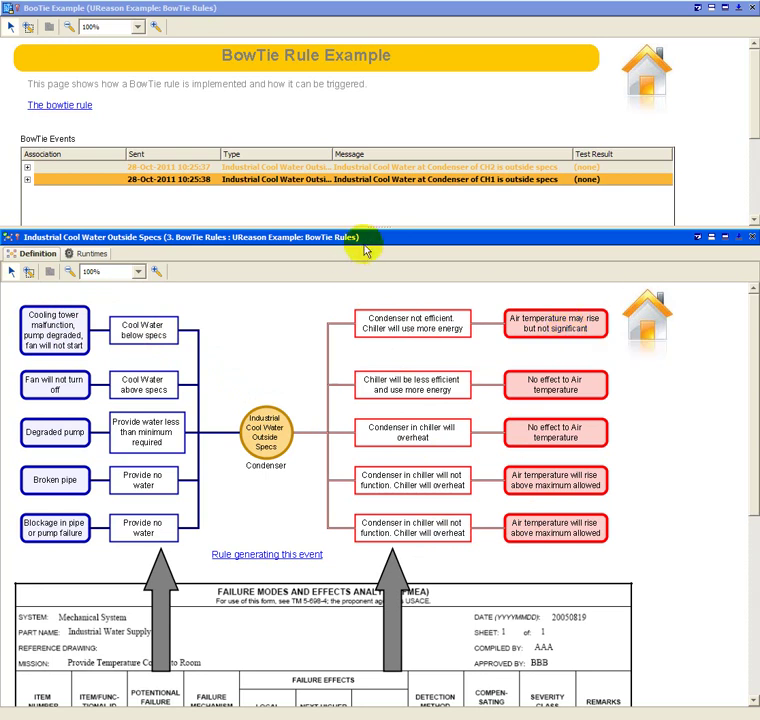
drag(369, 229, 370, 486)
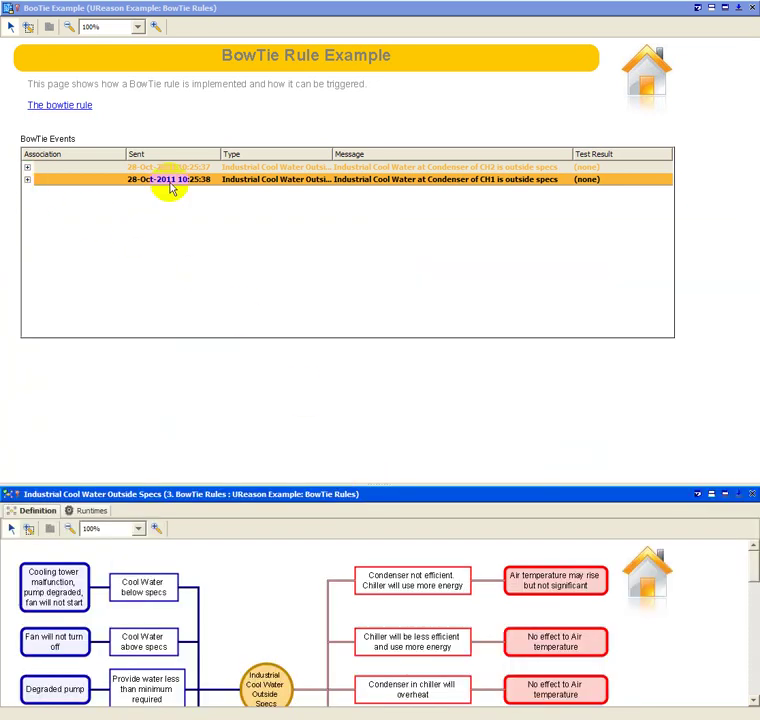
click(28, 180)
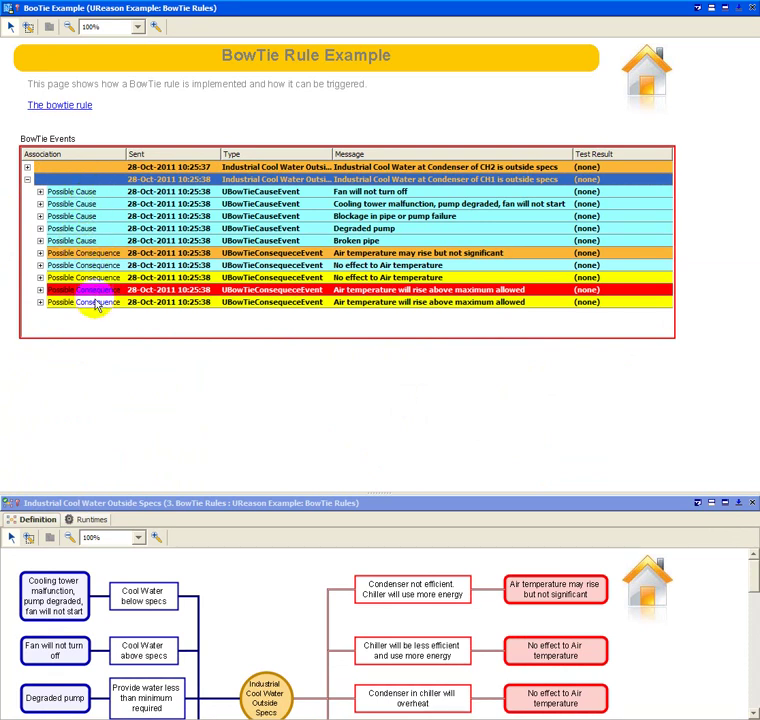
Expand the 'Fan will not turn off' and 'Cooling tower malfunction, pump degraded, fan will not start' causes, compare their test results, and collapse both.
click(40, 191)
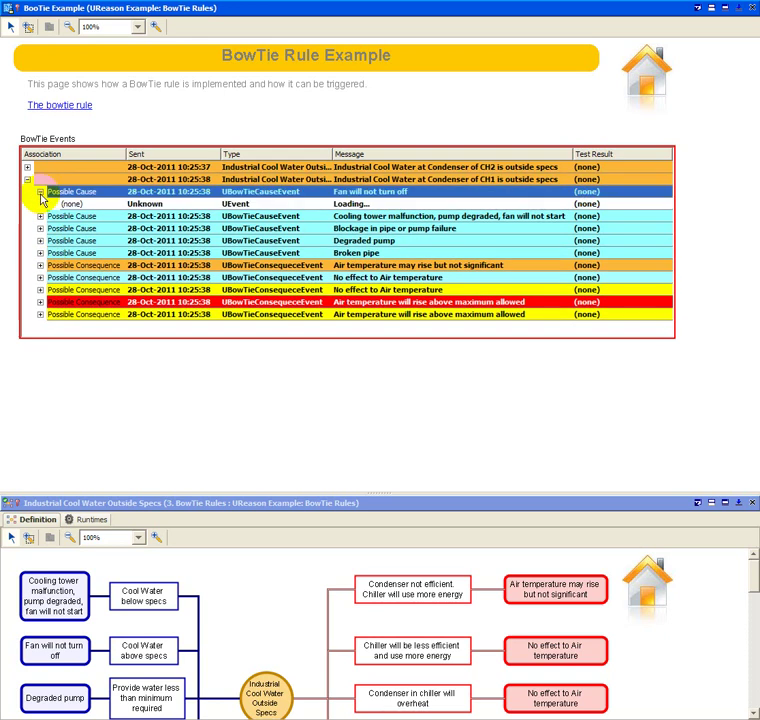
click(40, 216)
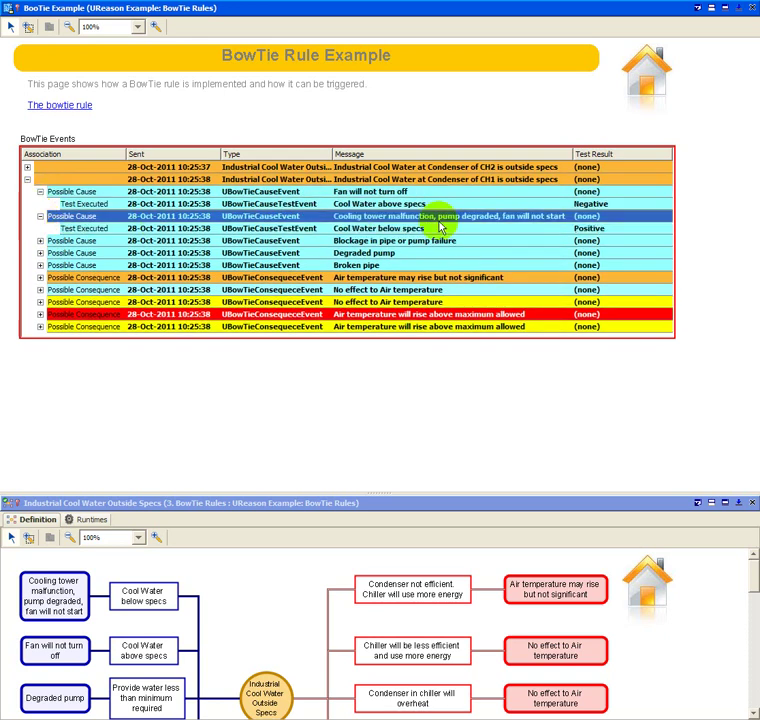
click(612, 205)
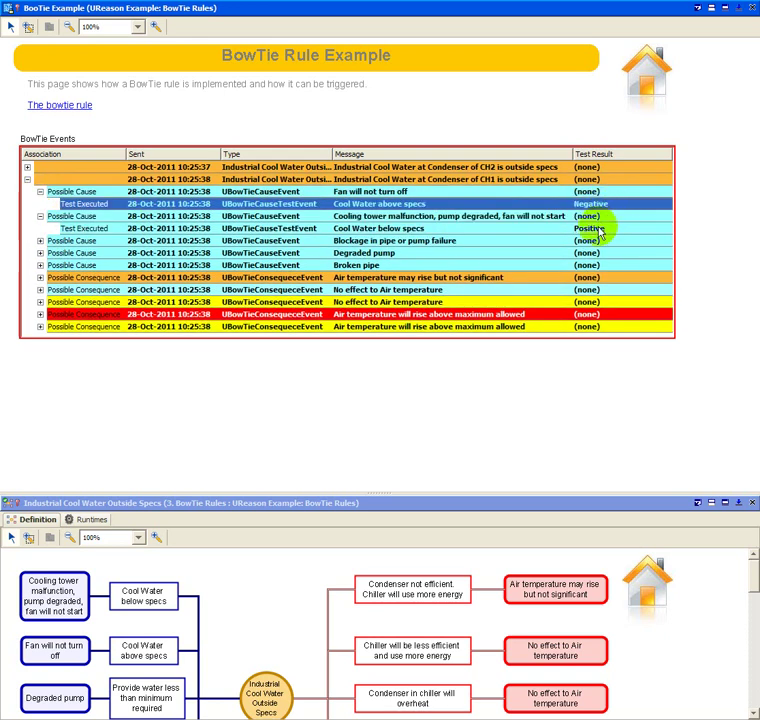
click(600, 229)
click(605, 204)
click(604, 228)
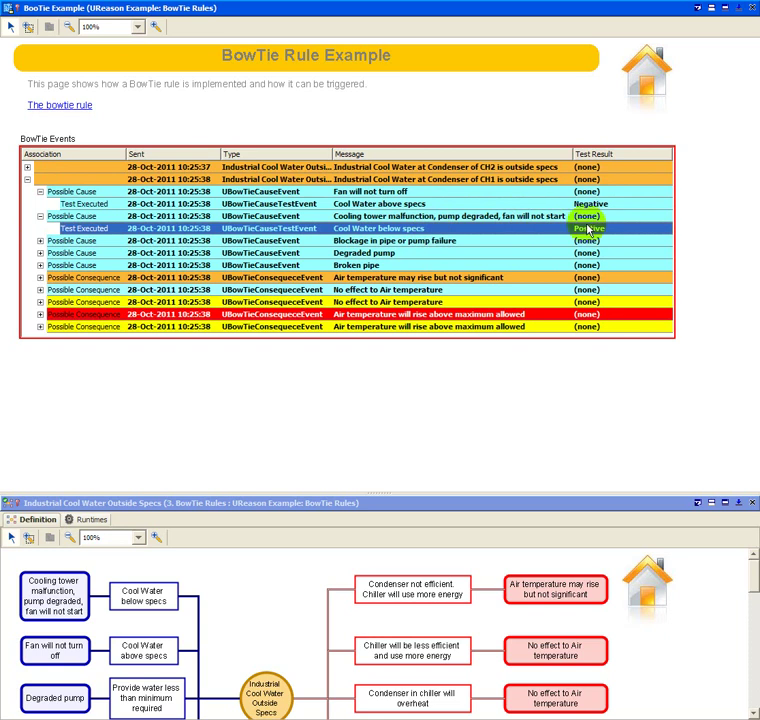
click(40, 216)
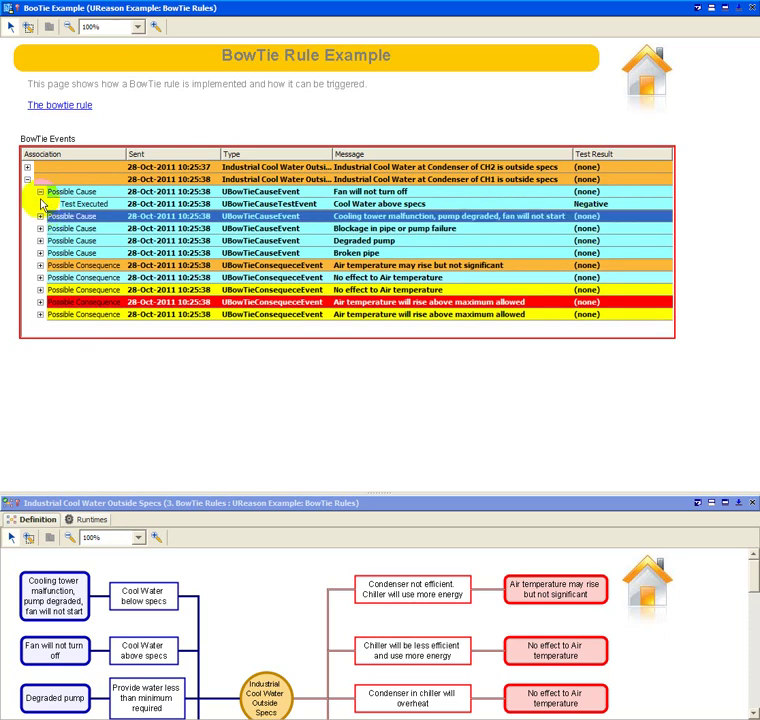
click(40, 191)
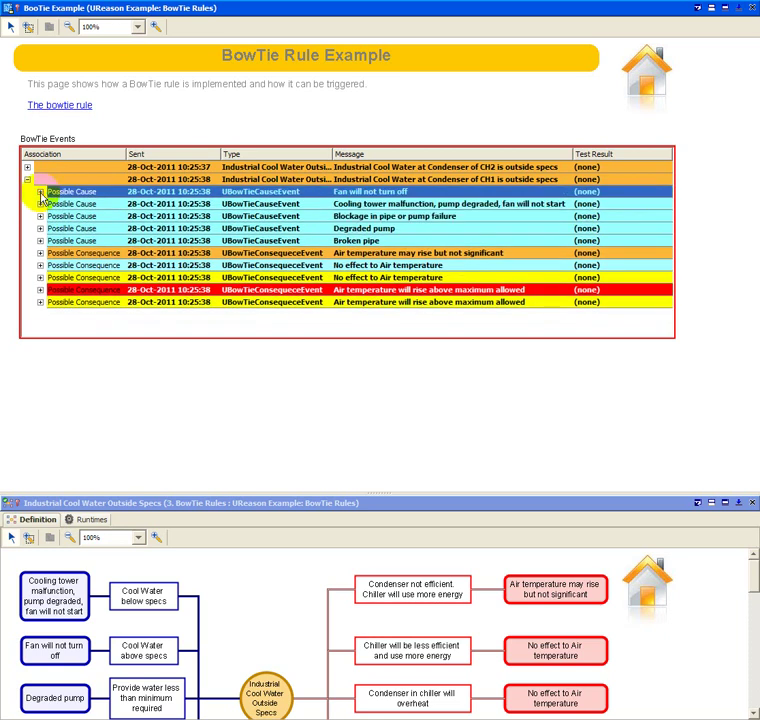
Select the red 'Air temperature will rise above maximum allowed' consequence of the CH1 event, and return to the start page.
click(243, 291)
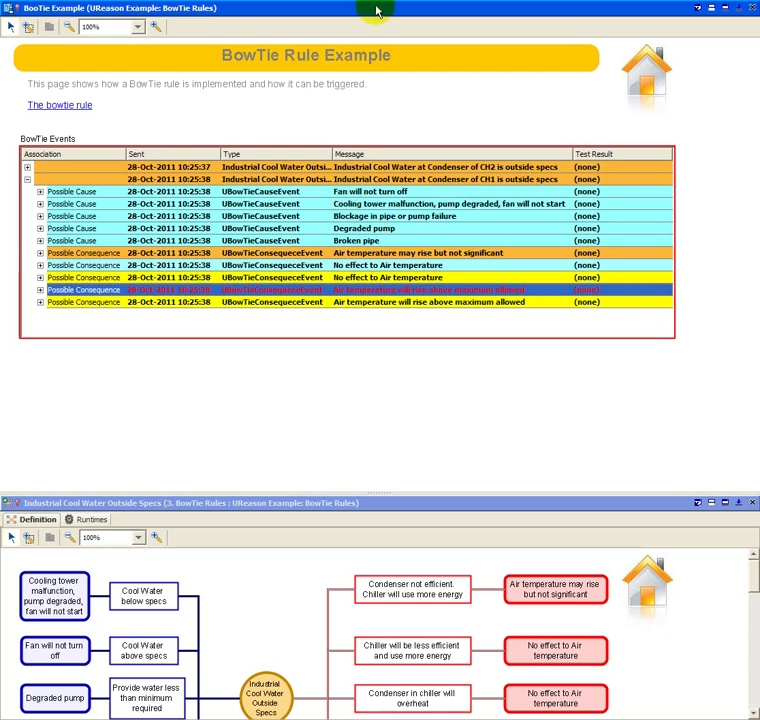
click(640, 80)
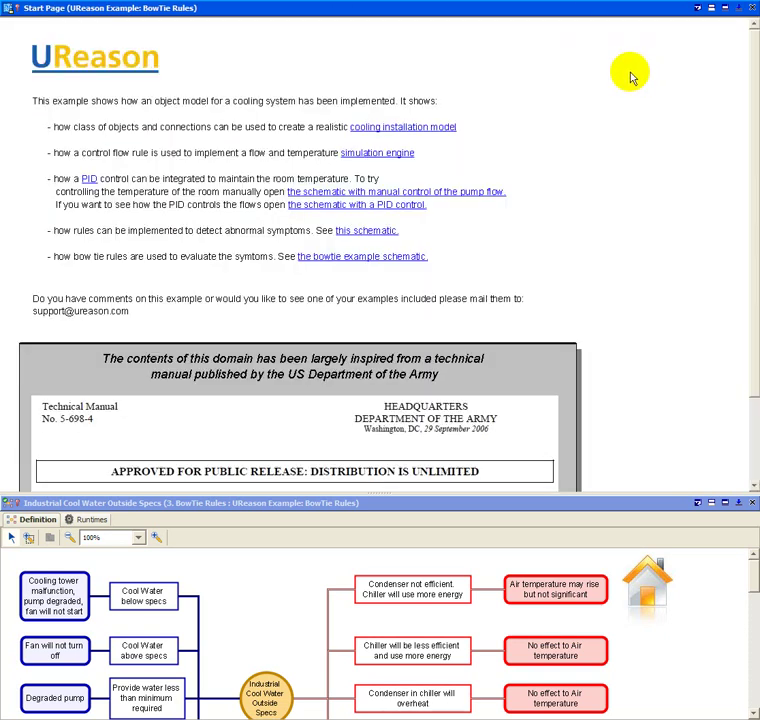